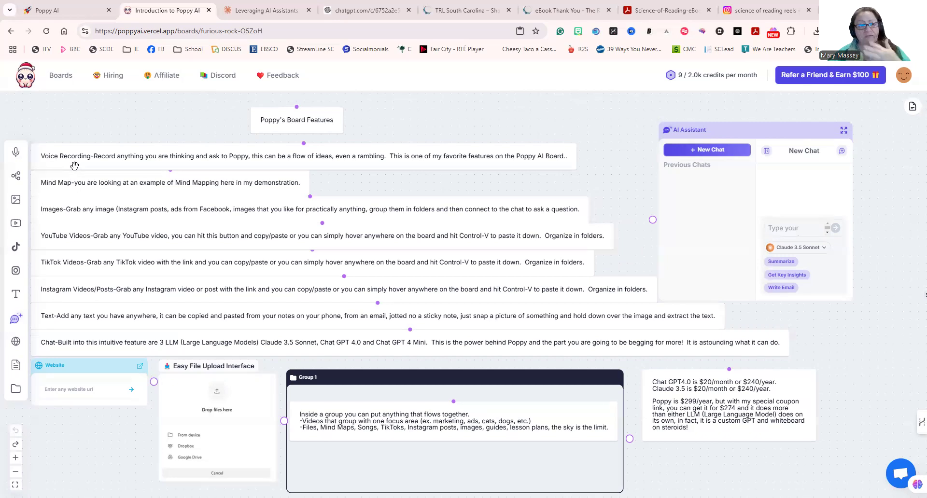
Step: Record a voice note, place it above the Voice Recording text beside the board title, and realign that text box with the feature list
click(16, 154)
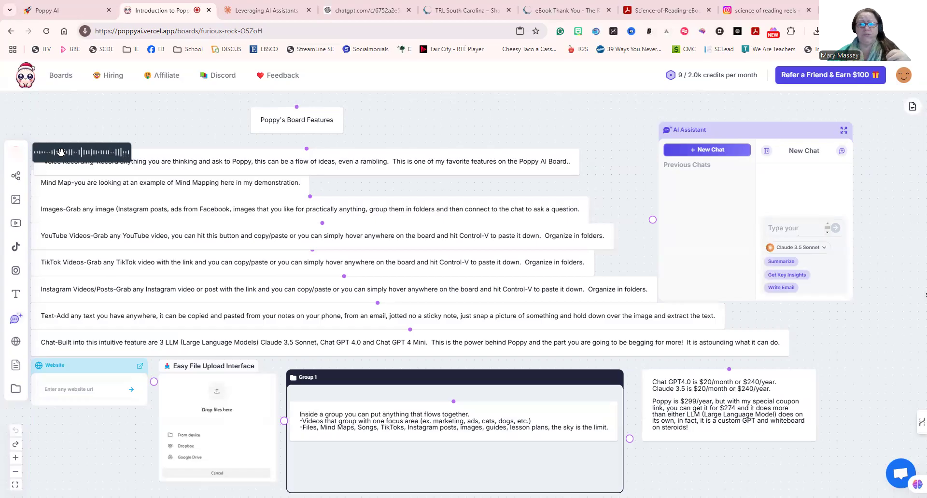
click(61, 153)
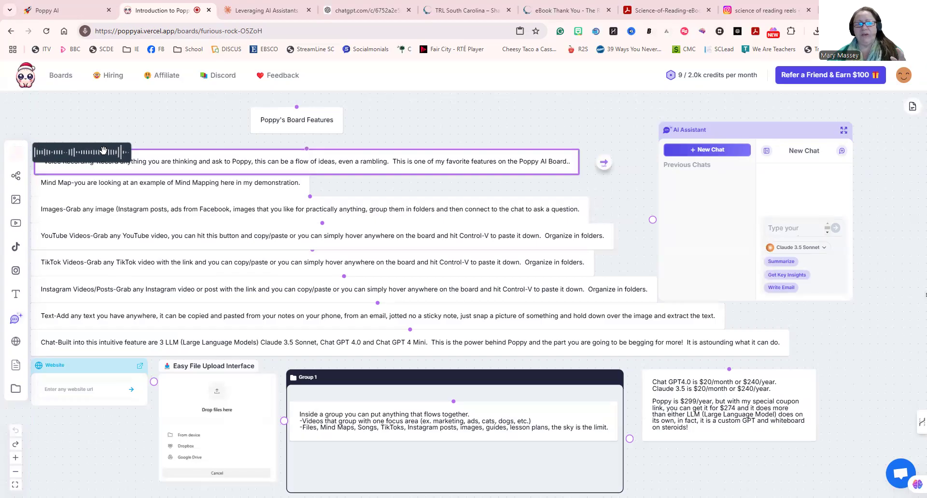
click(15, 152)
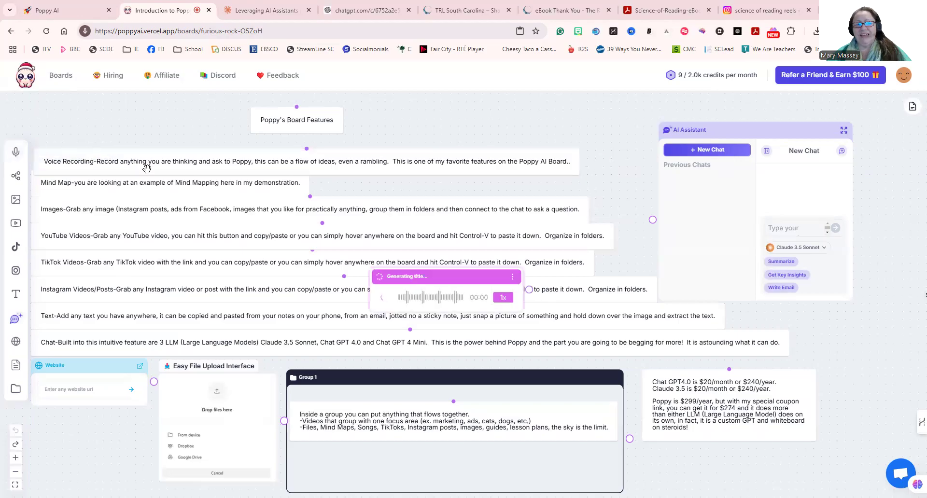
drag(409, 270, 100, 113)
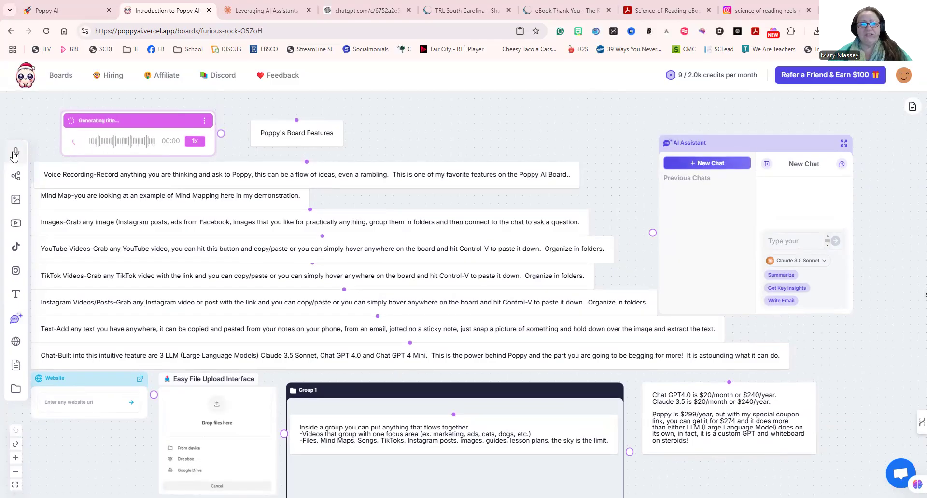
click(47, 163)
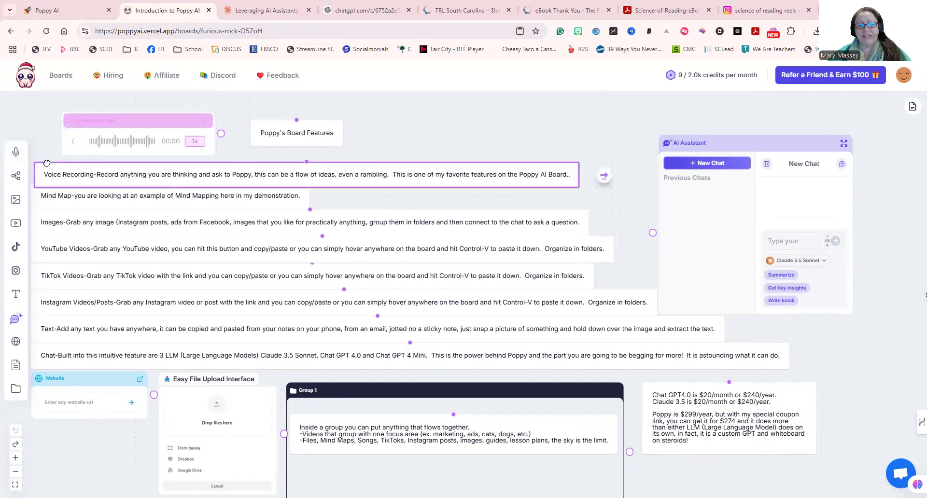
drag(47, 163, 45, 163)
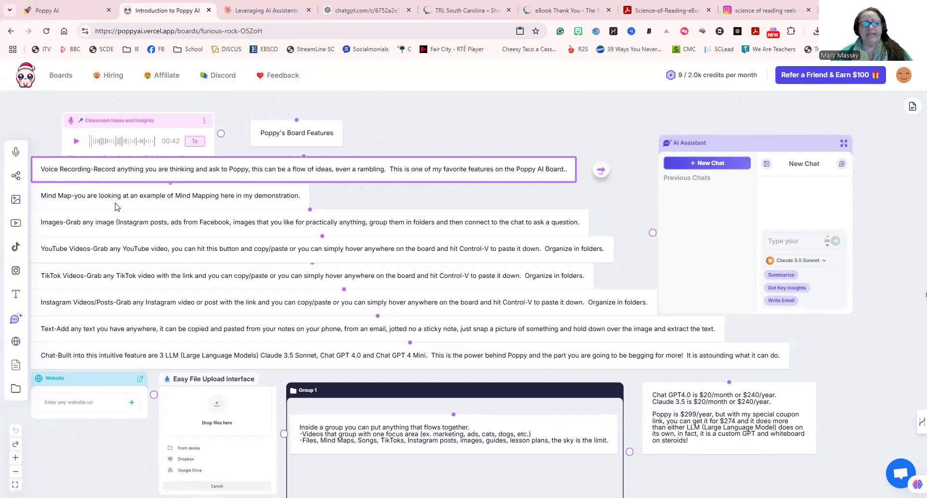
click(14, 202)
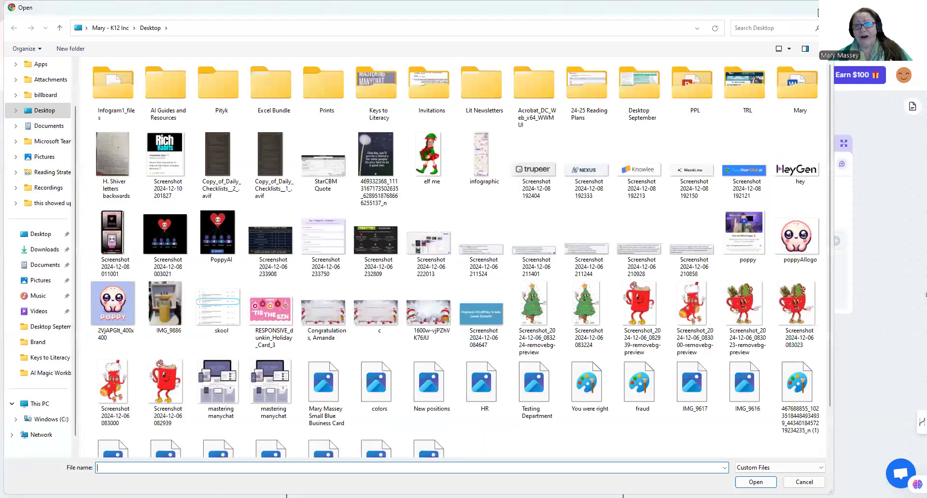
key(Escape)
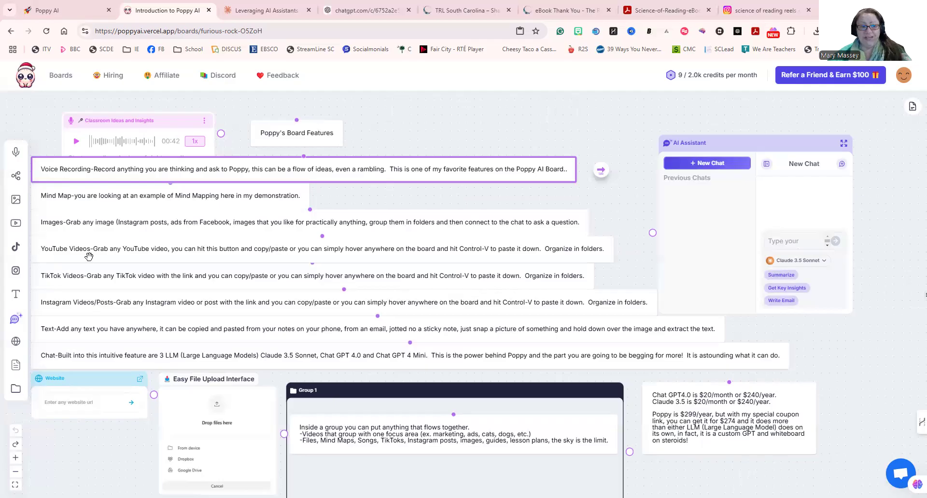
click(15, 225)
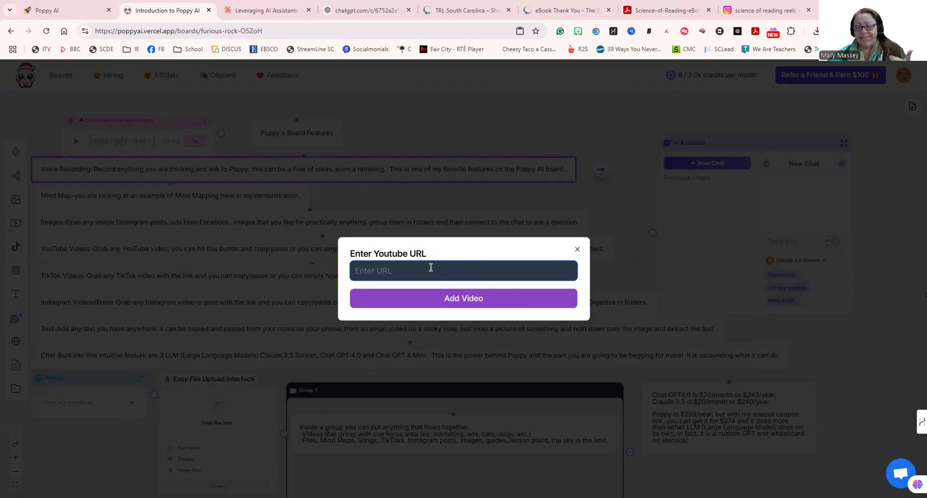
click(577, 250)
click(472, 100)
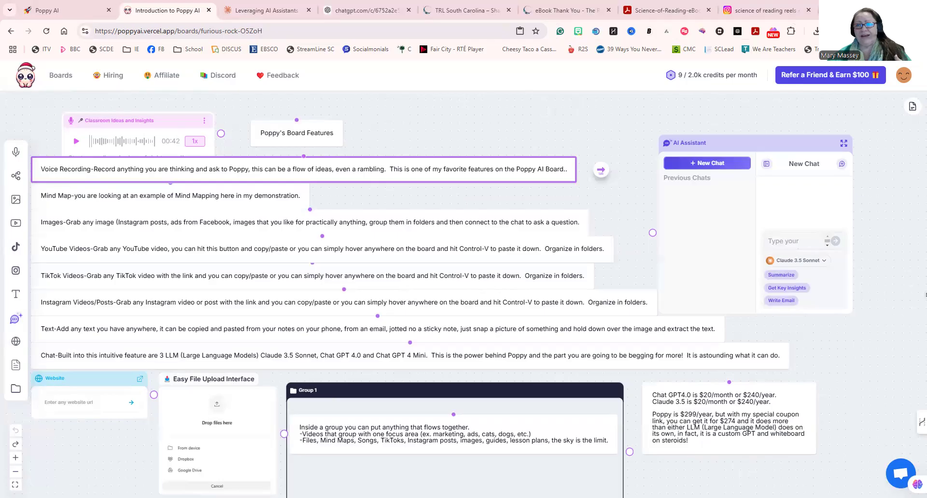
Step: Search YouTube in a new browser tab for "science of reading" and copy the link of "What Teachers Should Know About the Science of Reading"
key(ctrl+t)
text(you)
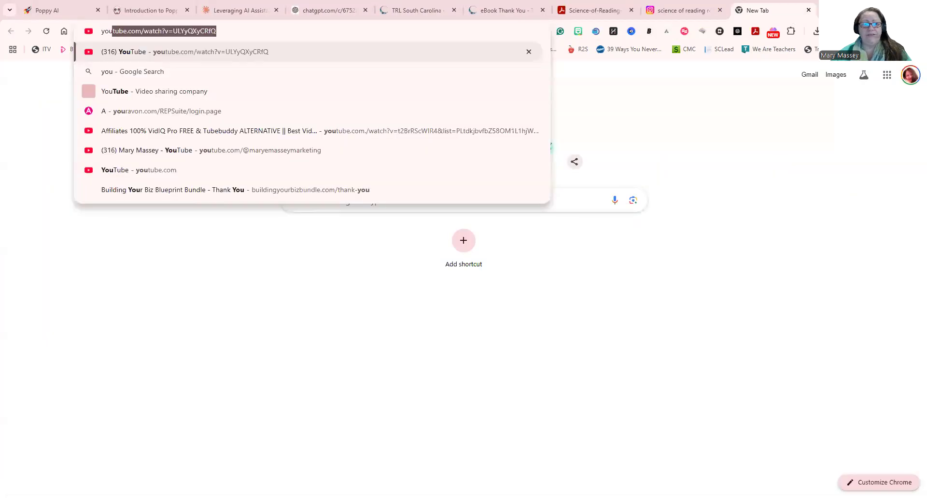
key(Return)
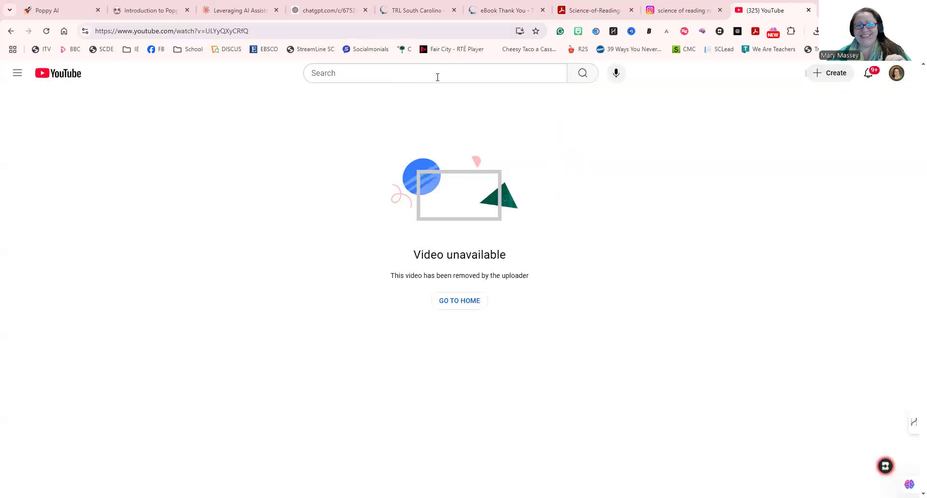
click(438, 78)
text(science of reading)
key(Return)
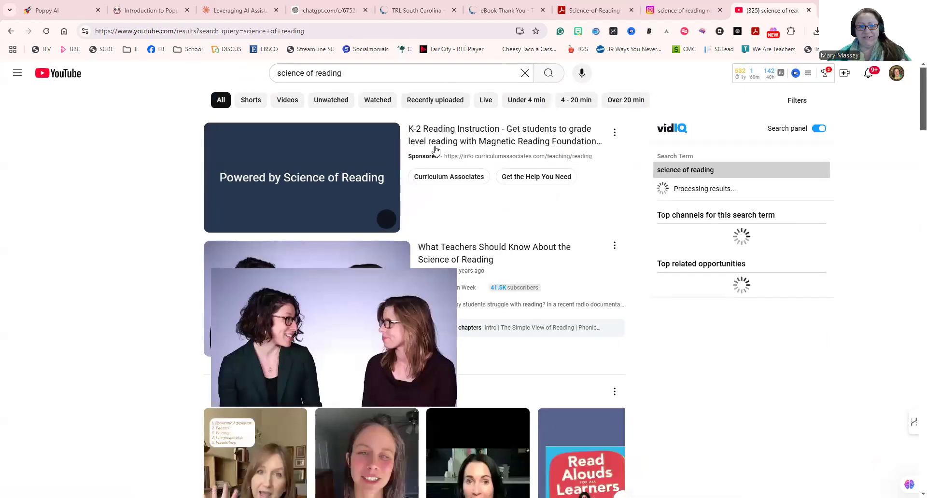
click(446, 262)
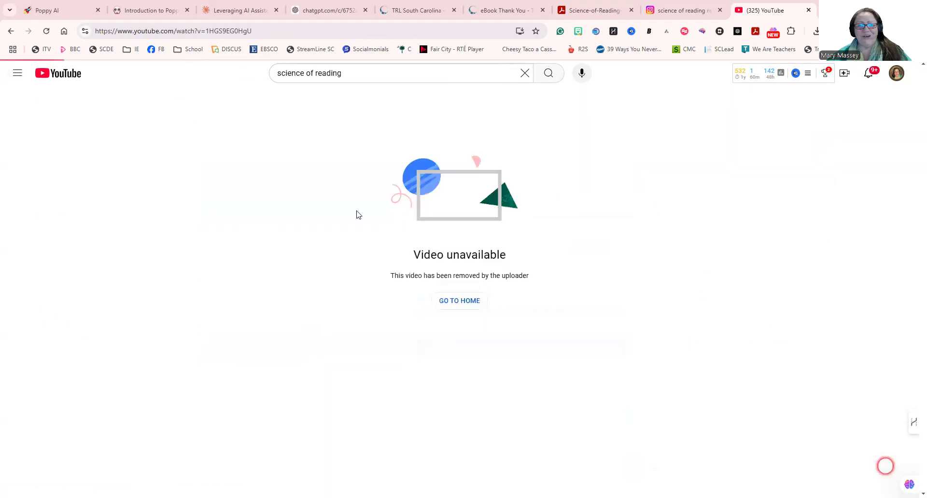
click(160, 30)
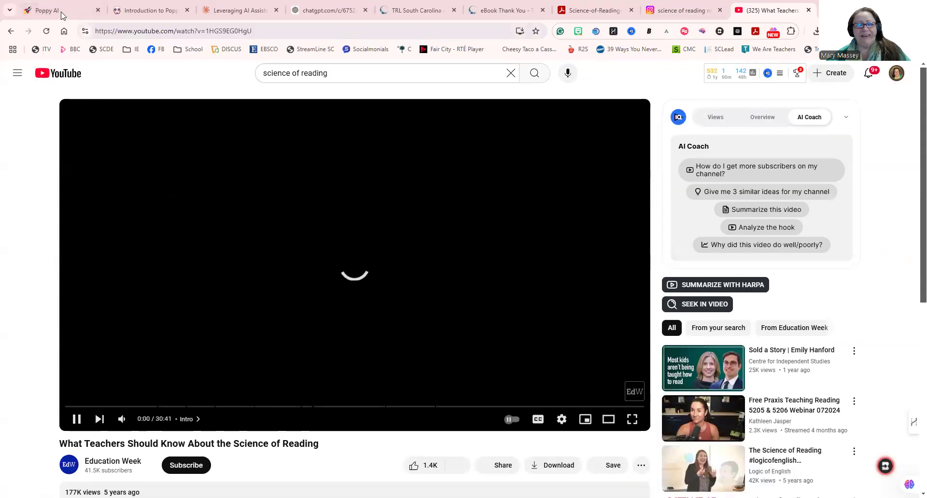
Step: Switch back to the Poppy AI board, paste the YouTube link, and place the video card beside the "Poppy's Board Features" title
click(67, 10)
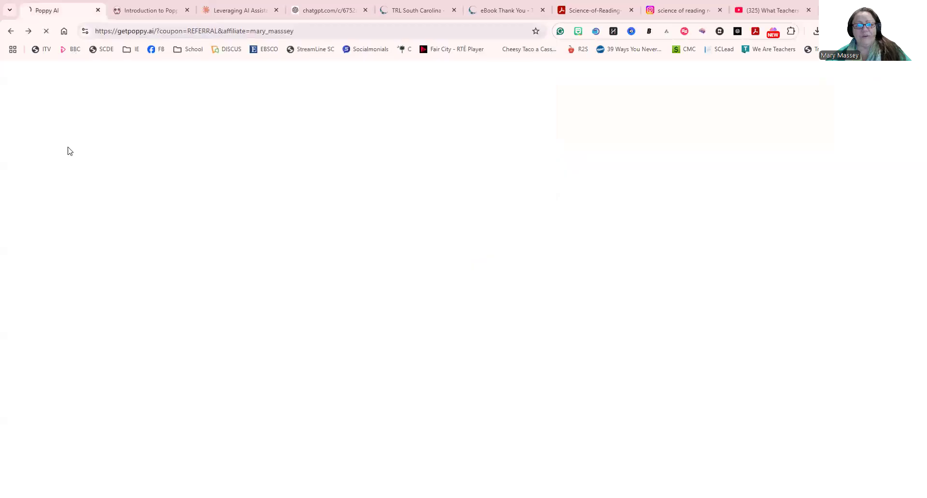
click(133, 4)
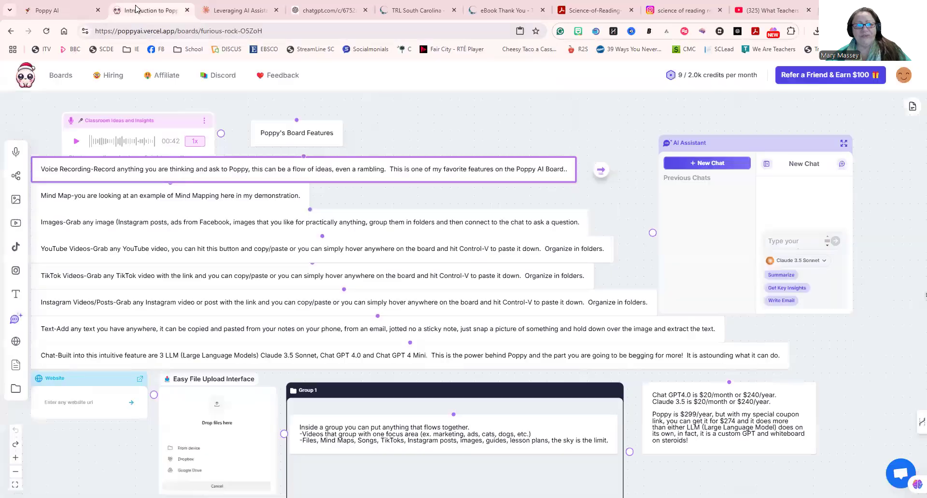
click(471, 119)
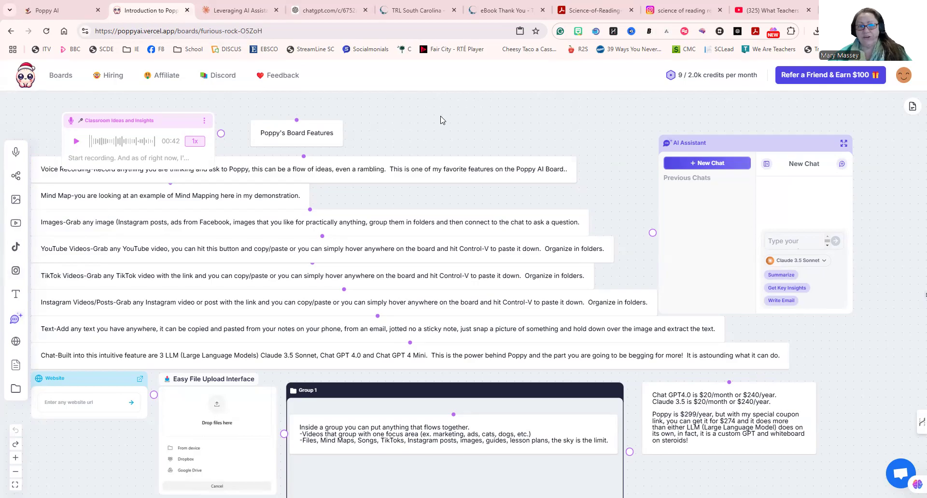
key(ctrl+v)
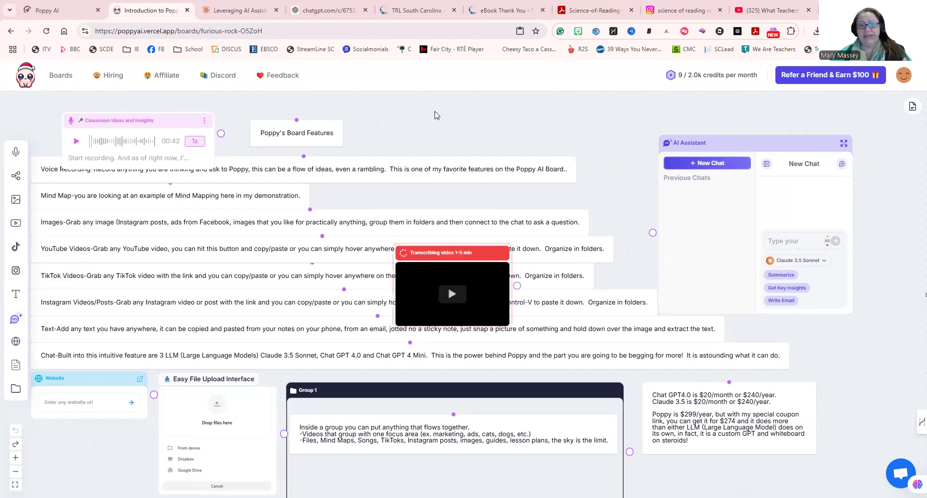
drag(455, 259, 426, 128)
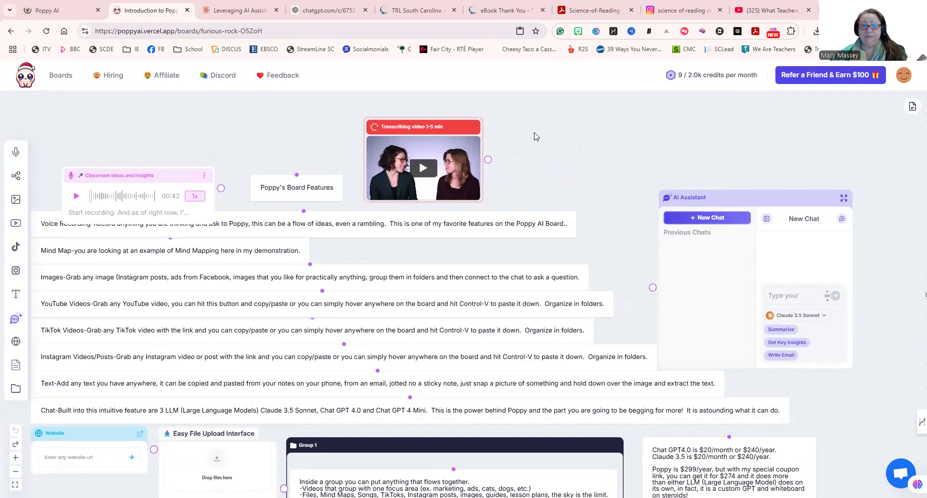
scroll(607, 207, down, 3)
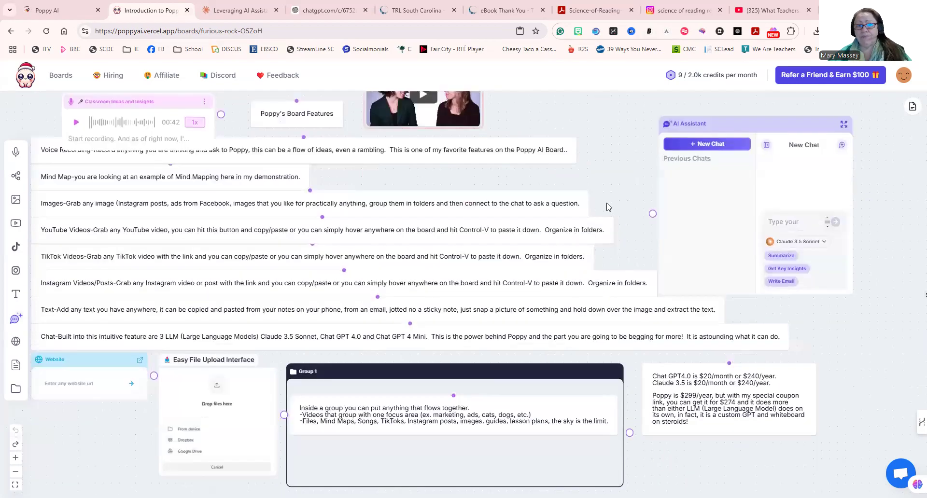
scroll(607, 206, down, 1)
scroll(605, 206, up, 2)
scroll(603, 210, down, 1)
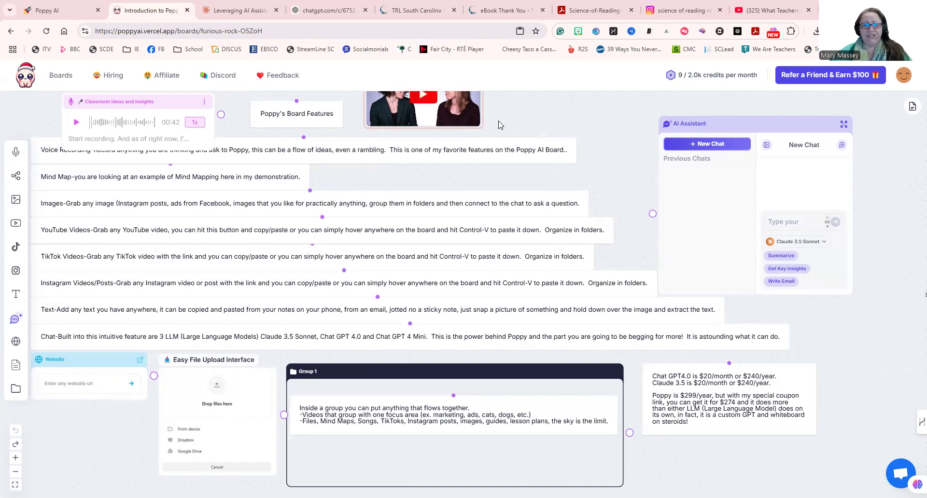
scroll(485, 120, down, 1)
scroll(454, 109, up, 1)
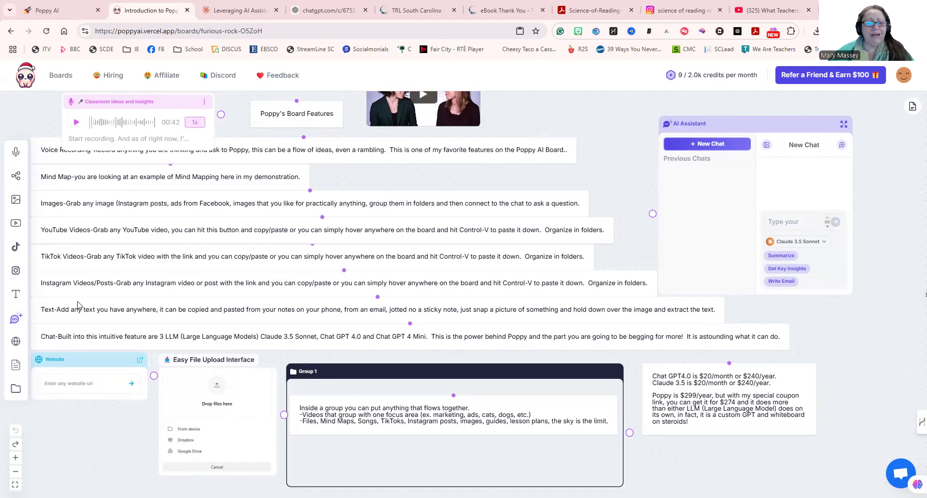
scroll(63, 273, up, 2)
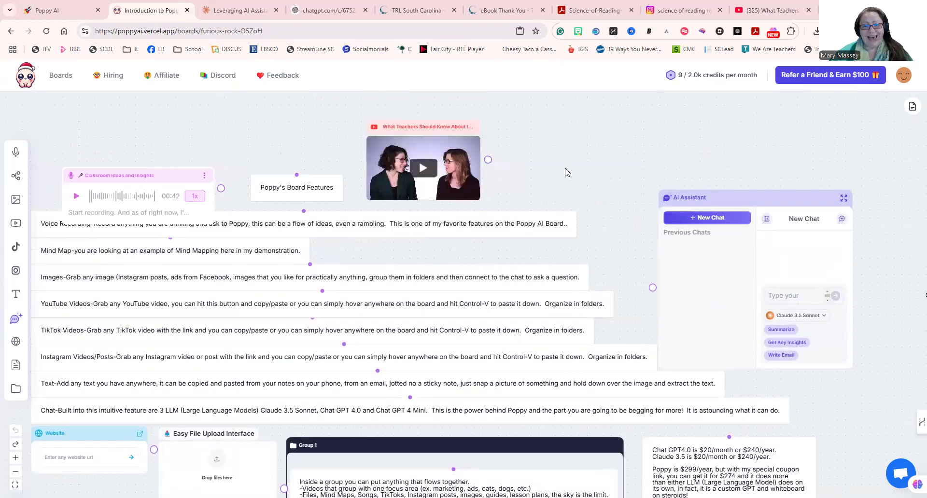
scroll(567, 102, down, 1)
scroll(359, 276, down, 2)
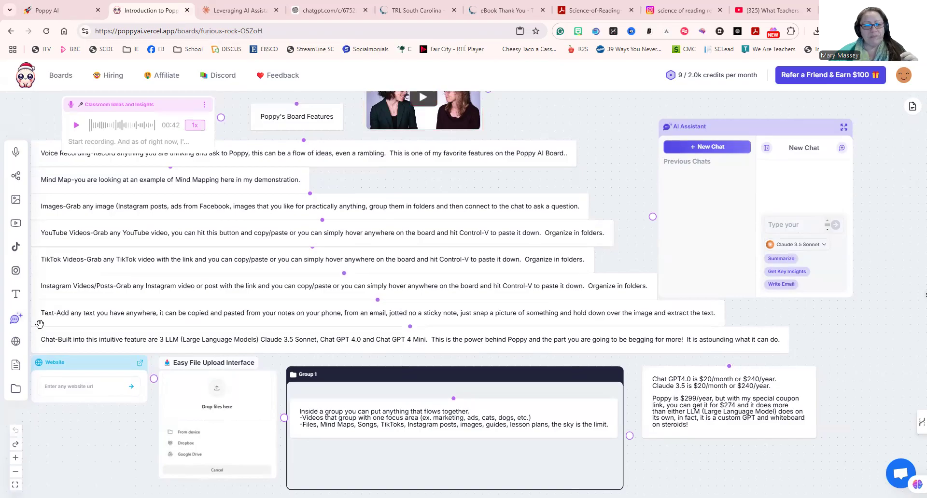
click(16, 250)
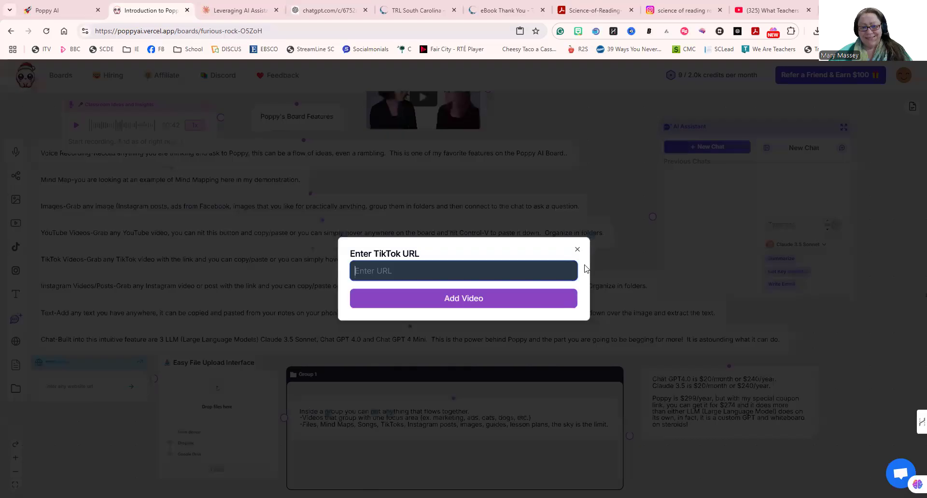
click(577, 249)
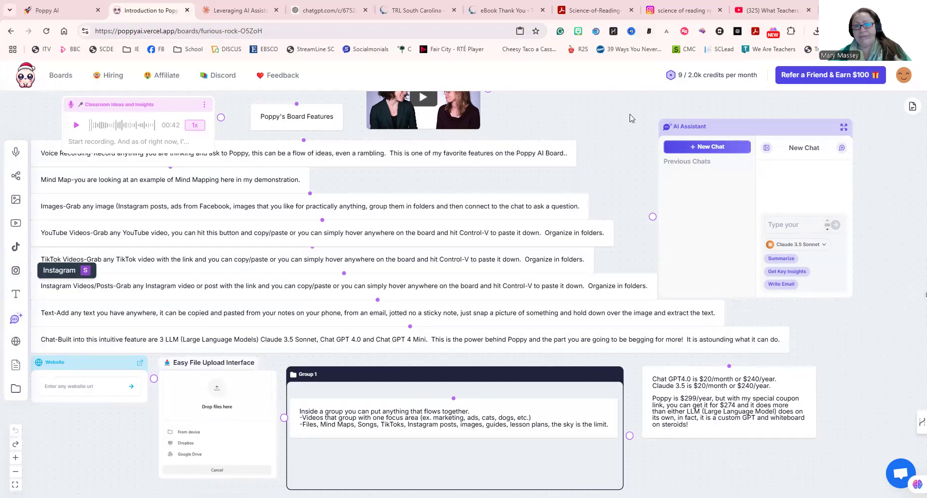
Step: Copy the open Instagram post's link, paste it onto the Poppy AI board, and place the card beside the YouTube video
click(681, 10)
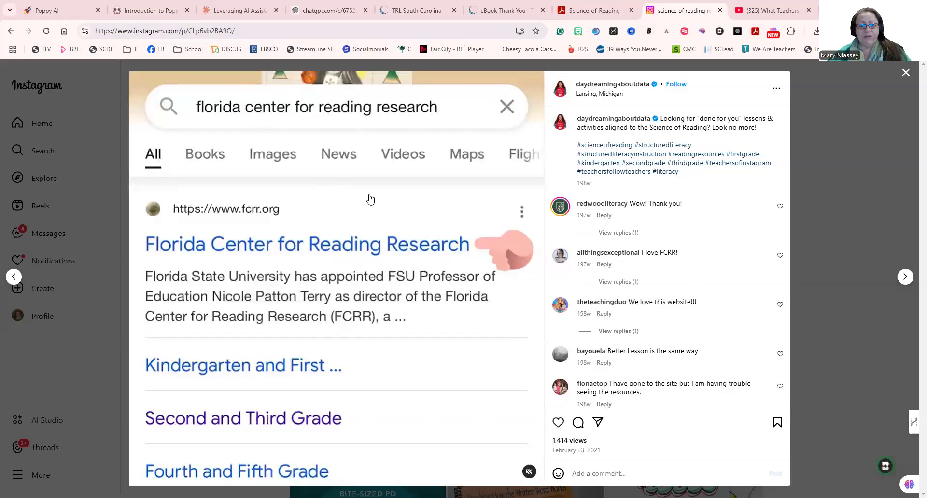
click(172, 31)
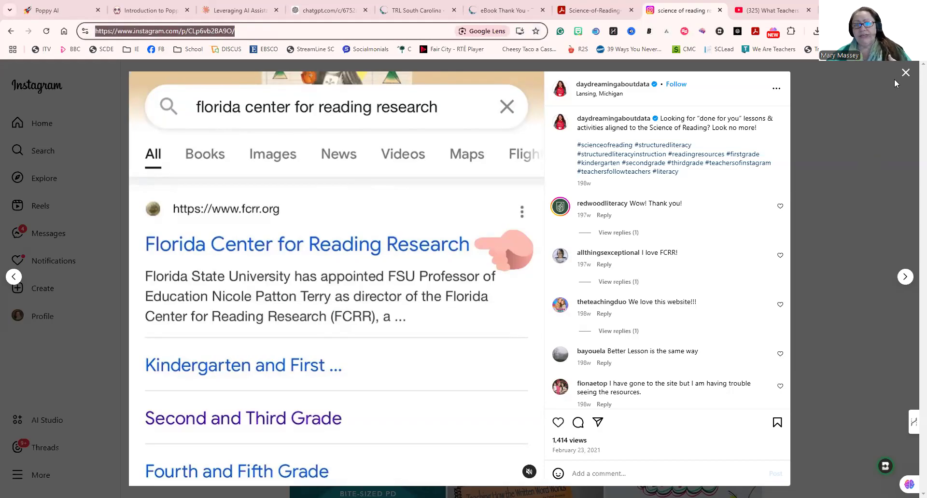
click(135, 11)
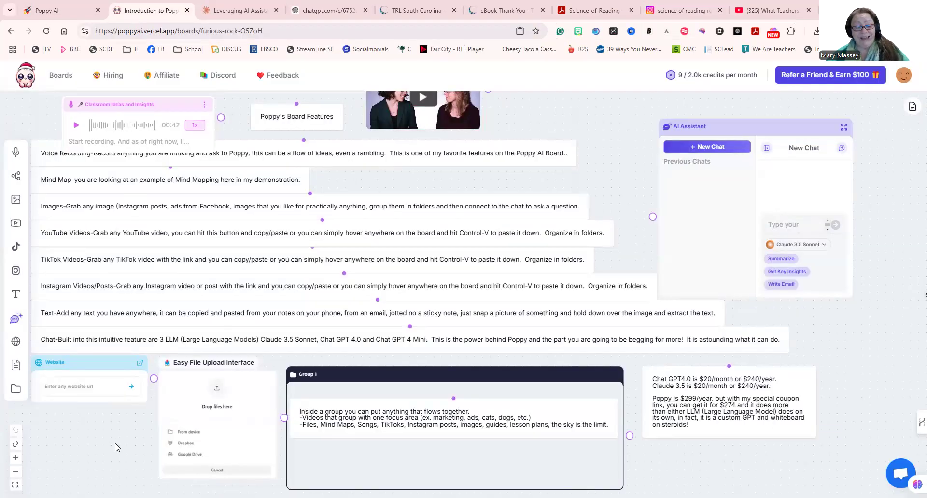
key(ctrl+v)
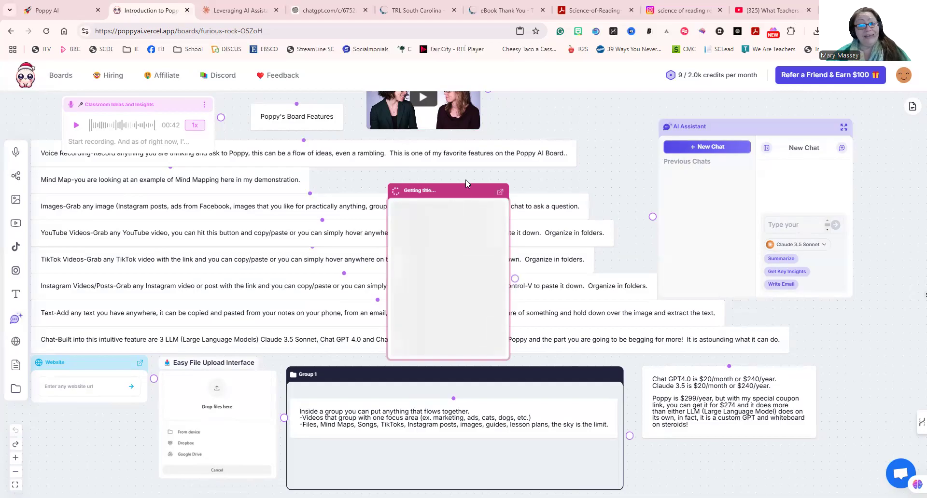
drag(486, 185, 578, 126)
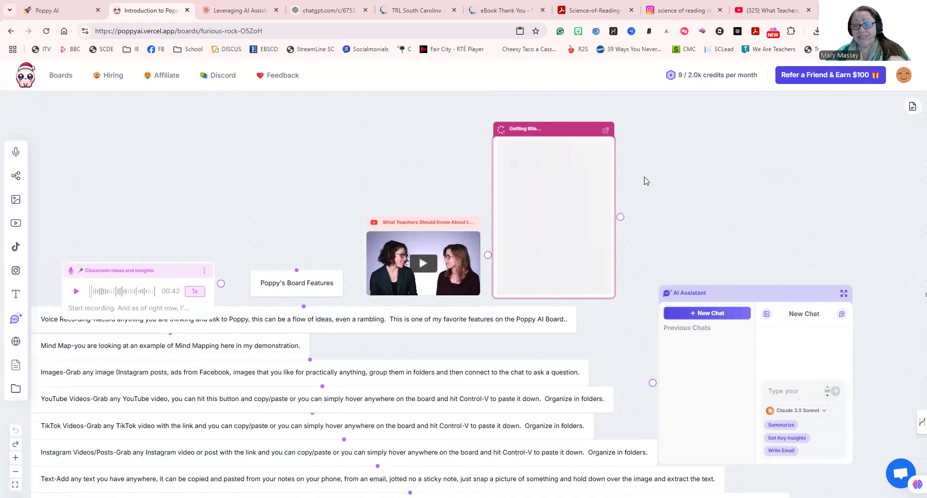
scroll(645, 181, down, 2)
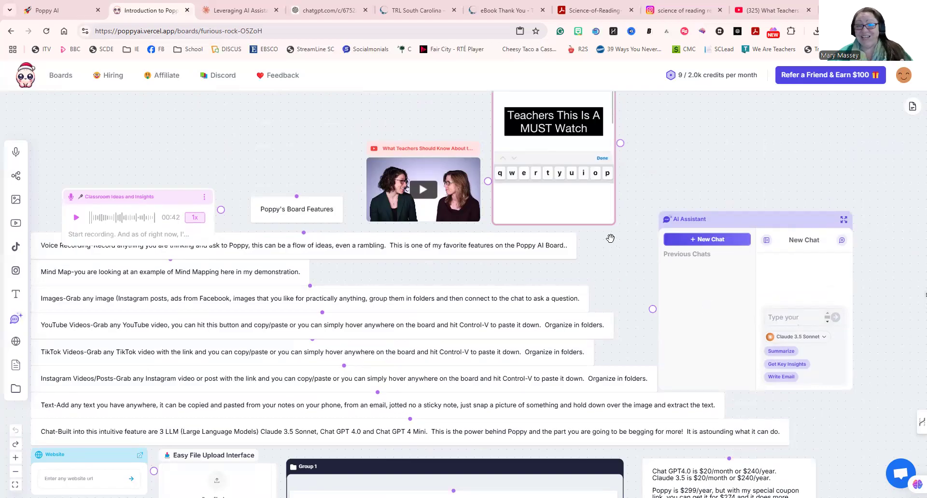
scroll(610, 238, up, 2)
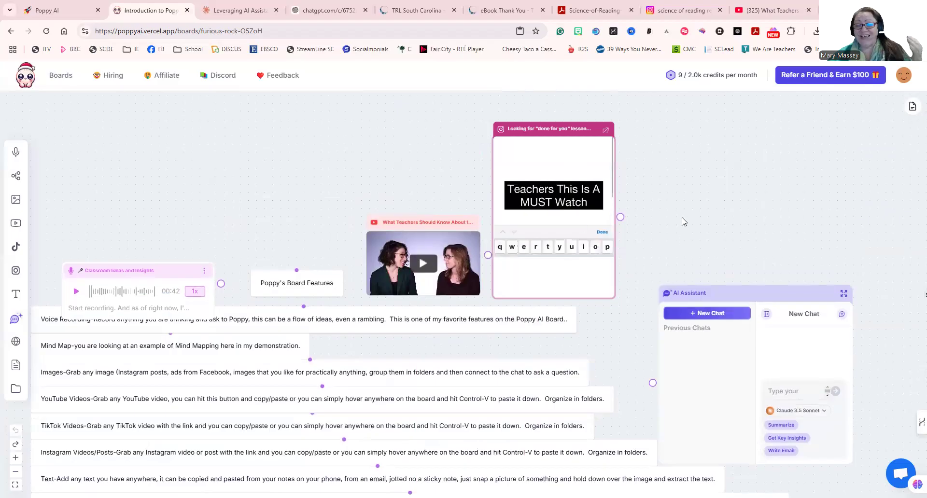
scroll(678, 221, down, 2)
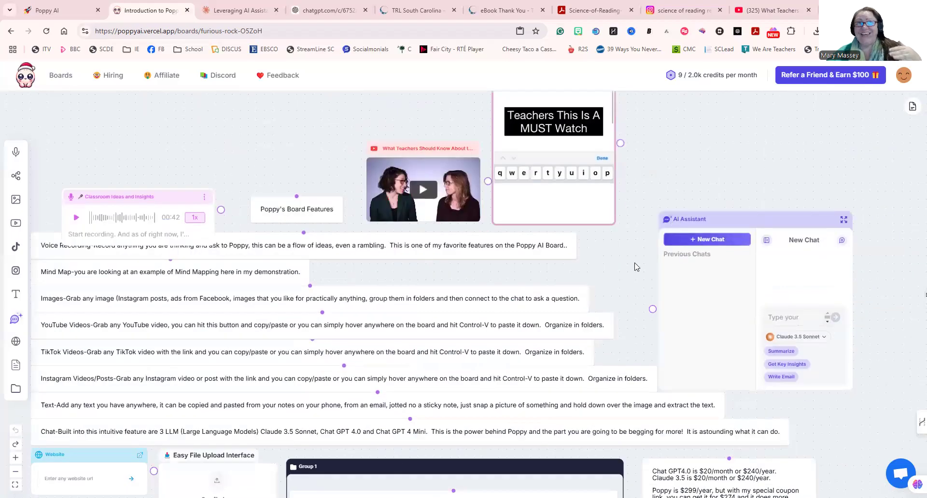
Step: View the list of all boards and reopen the "Introduction to Poppy AI" board
scroll(636, 267, down, 2)
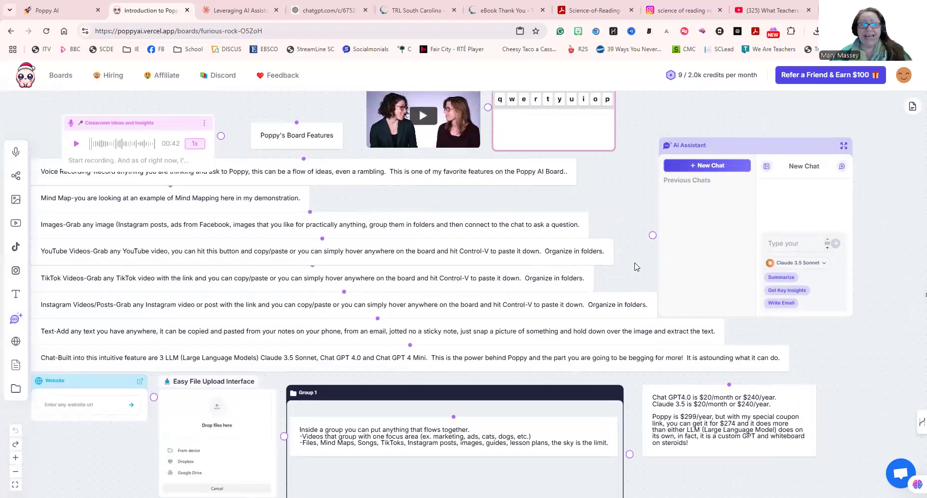
click(61, 77)
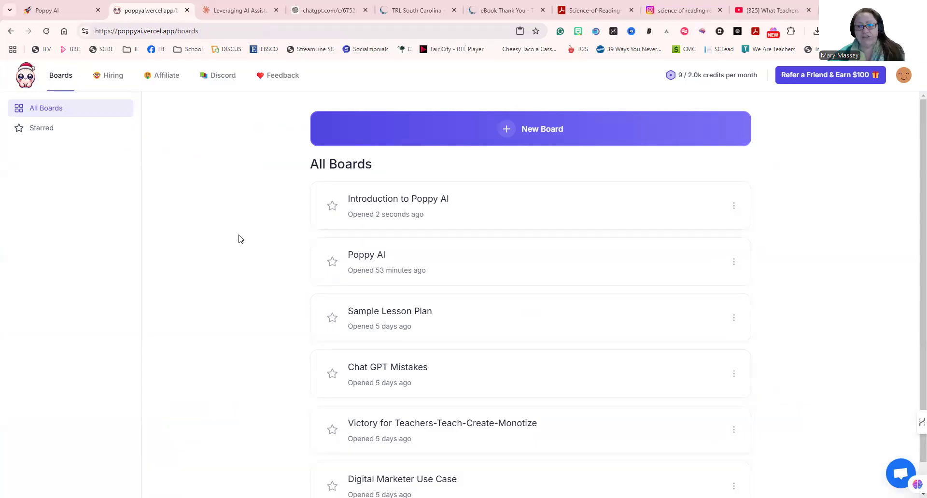
scroll(238, 239, down, 1)
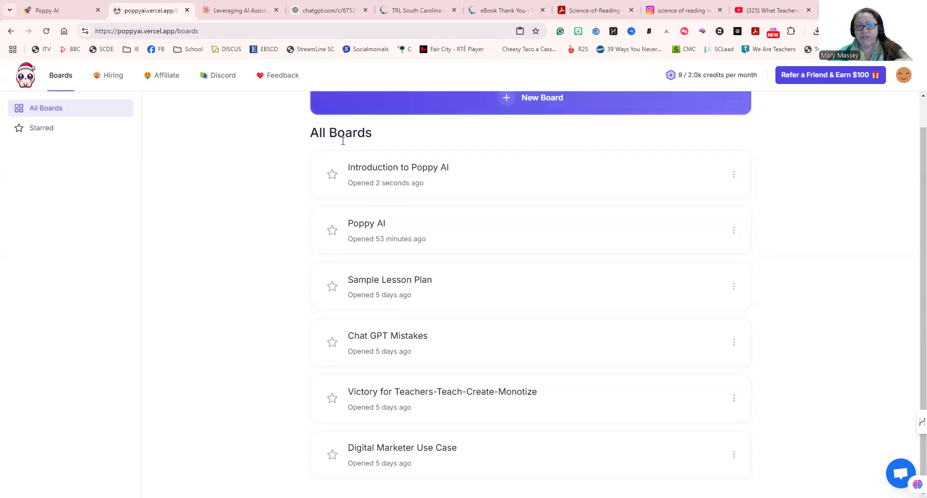
scroll(236, 155, up, 1)
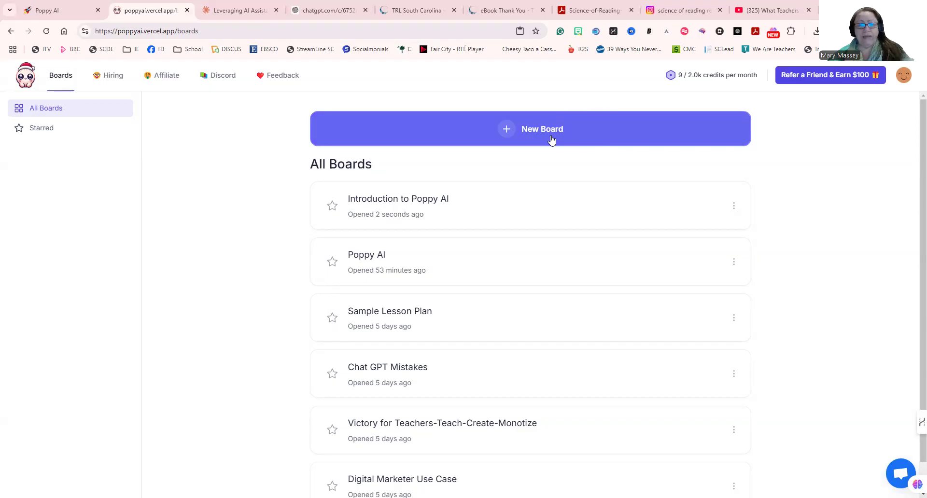
click(387, 204)
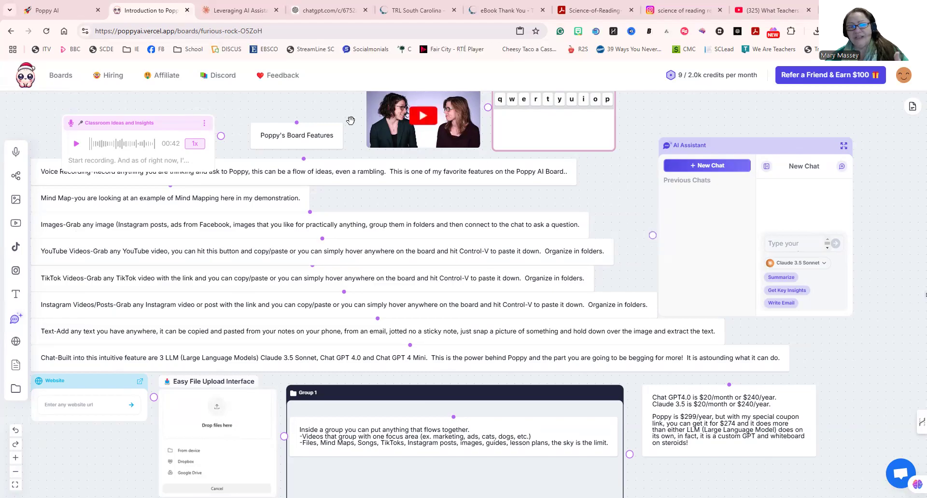
Step: Try to connect the "Classroom Ideas and Insights" voice note to the AI Assistant chat
drag(221, 137, 653, 236)
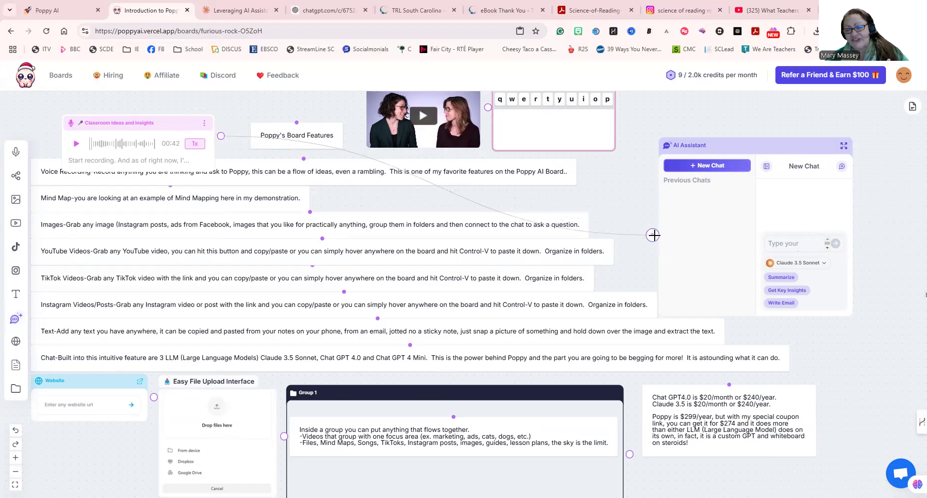
mouse_move(506, 200)
mouse_down()
mouse_move(248, 165)
mouse_move(574, 200)
mouse_move(496, 193)
mouse_up()
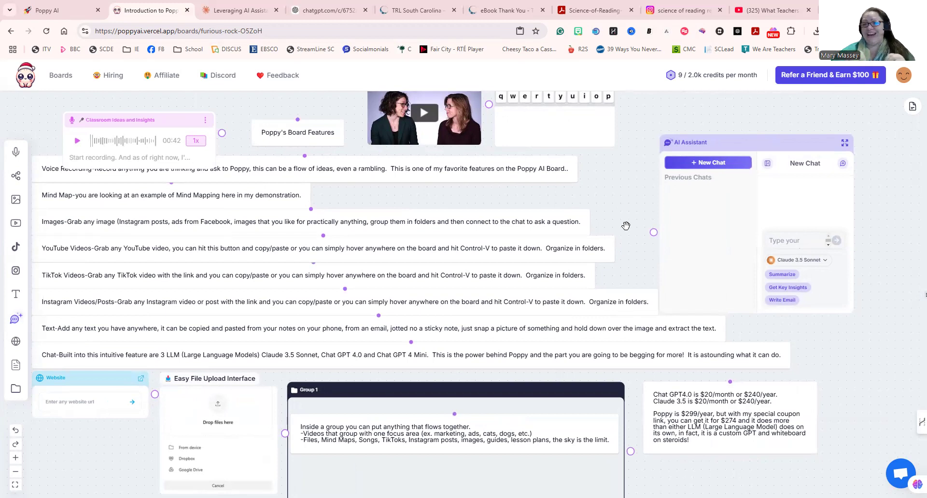
Step: Check the monthly credit usage details and the AI models available in the AI Assistant chat, keeping the current model
click(697, 81)
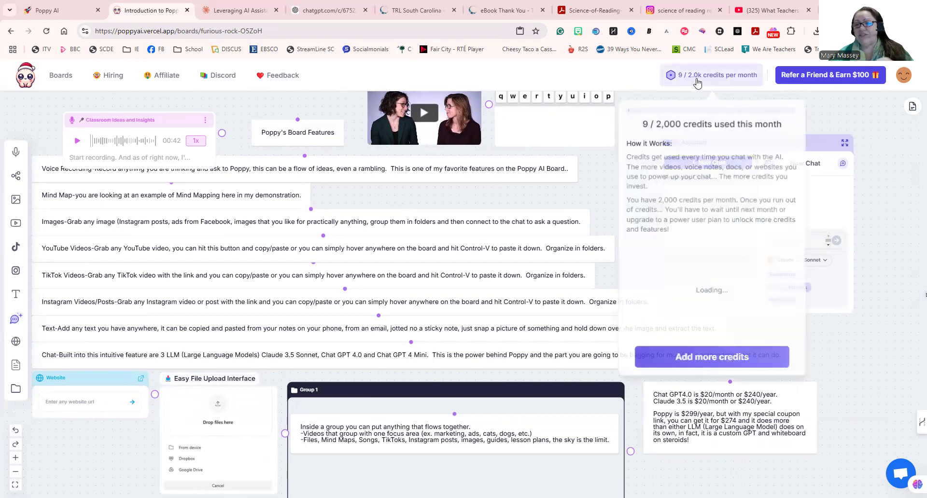
click(600, 182)
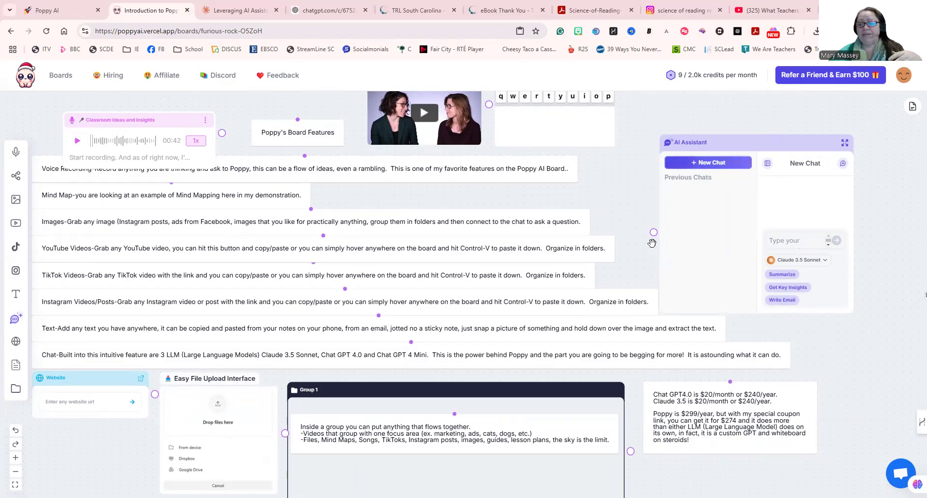
click(824, 262)
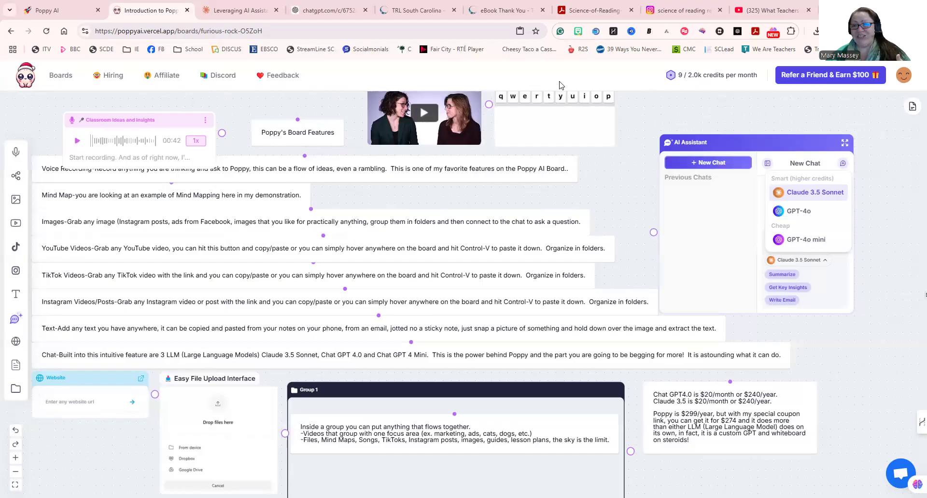
click(814, 127)
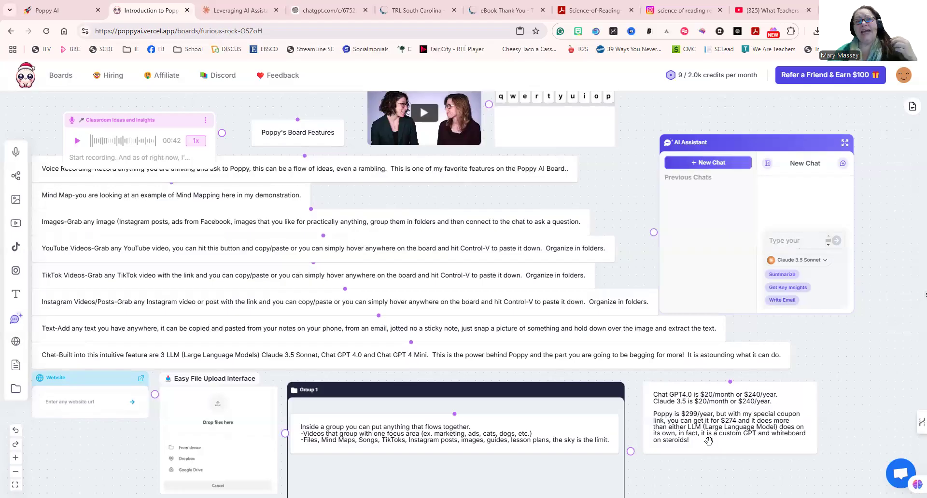
click(819, 261)
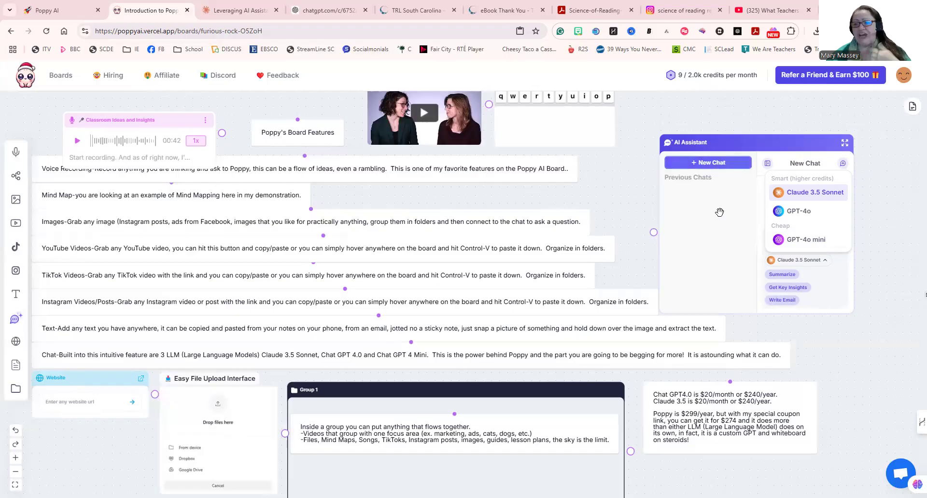
click(719, 234)
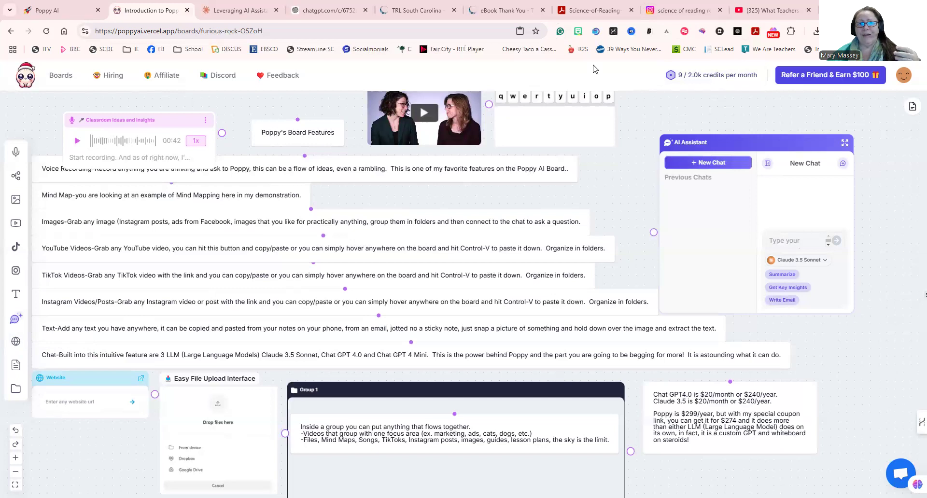
double_click(494, 27)
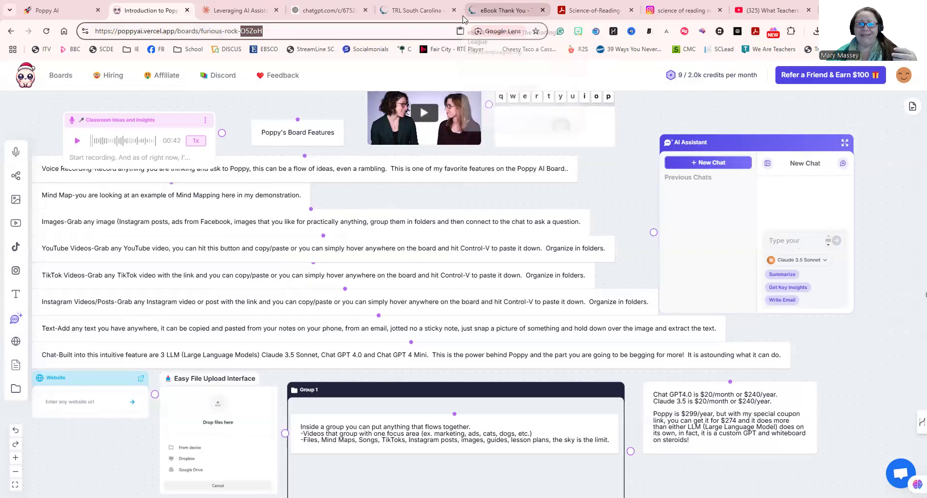
click(37, 332)
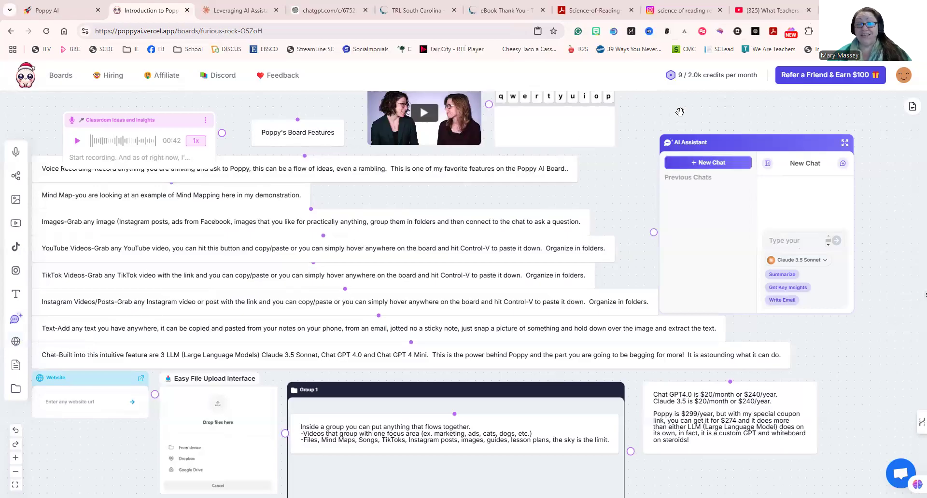
drag(679, 114, 680, 112)
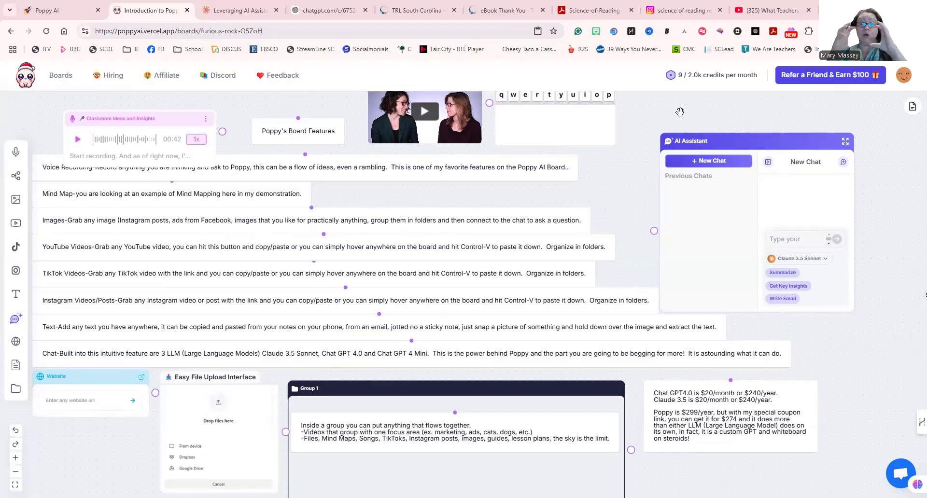
Step: Rename the "Group 1" folder on the board as "Ideas for Lesson Planning"
click(315, 393)
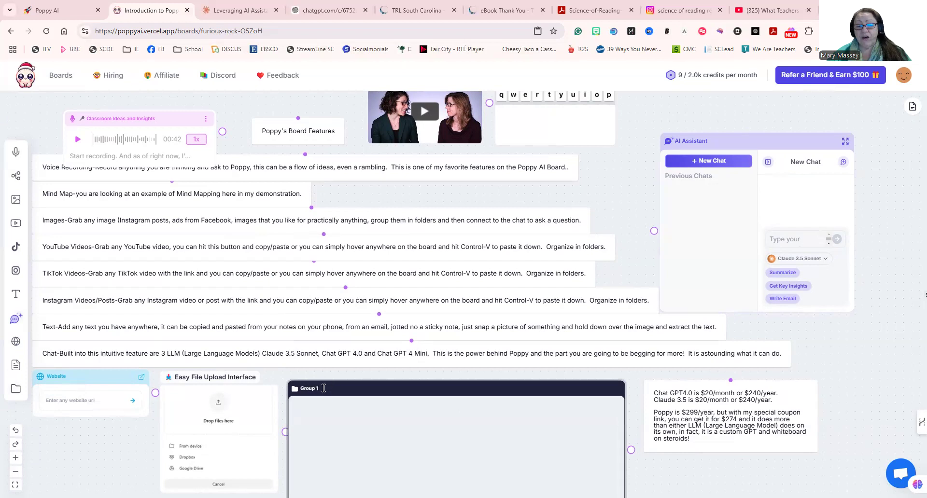
key(BackSpace)
key(BackSpace)
key(BackSpace)
key(BackSpace)
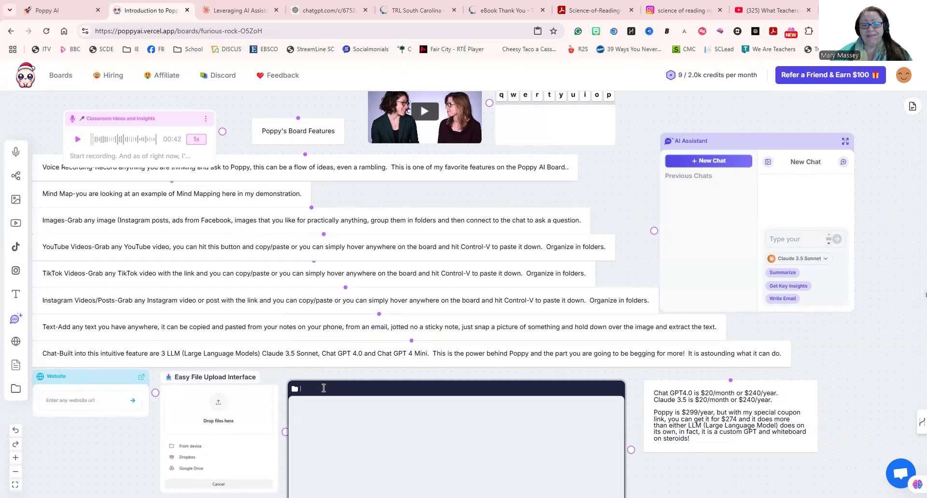
text(Ideas for lesso)
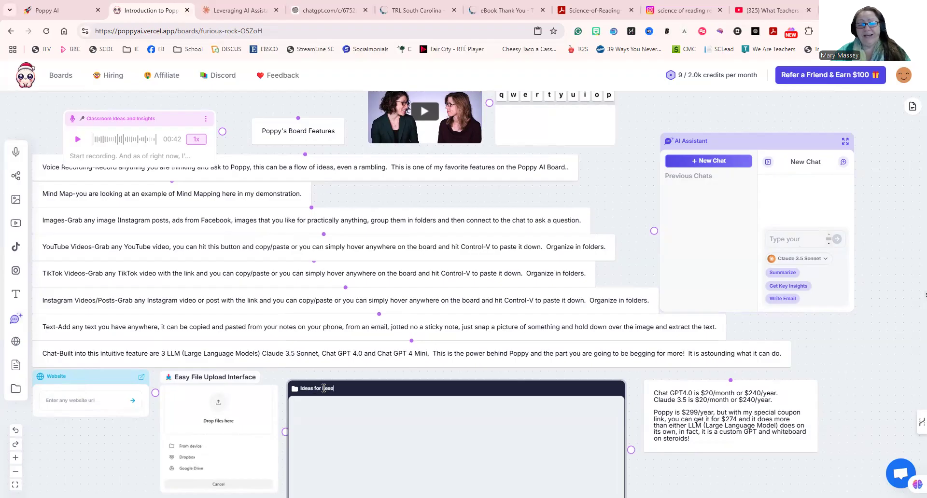
text(n Planning)
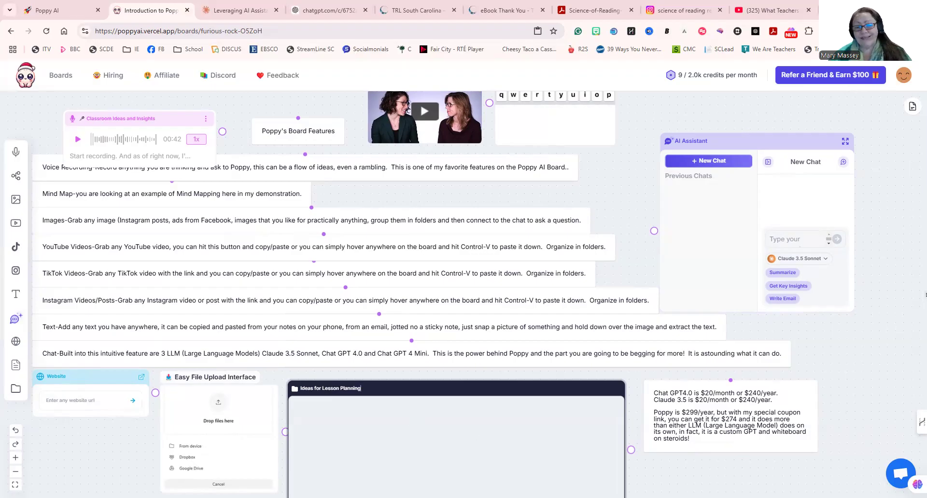
text(Inside a group you can put anything that flows together. -Videos that group with one focus area (ex. marketing, ads, cats, dogs, etc.) -Files, Mind Maps, Songs, TikToks, Instagram posts, images, guides, lesson plans, the sky is the limit.)
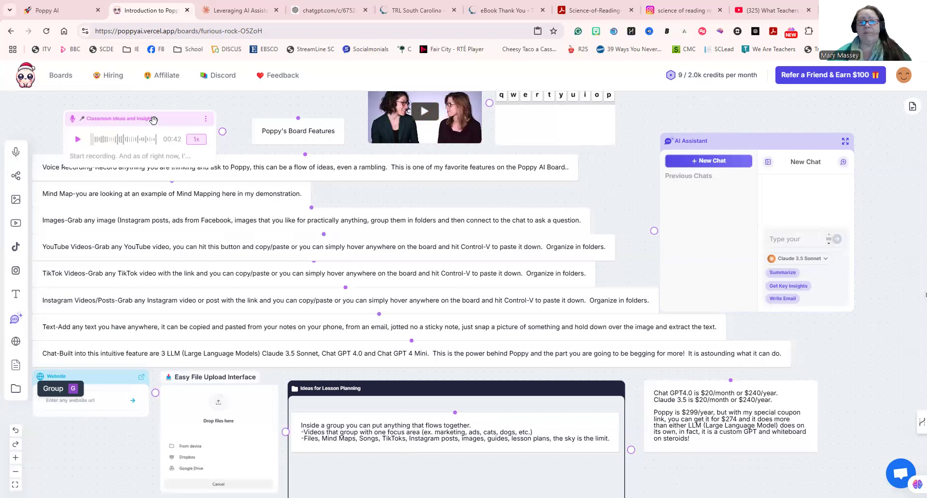
Step: Move the "Classroom Ideas and Insights" voice note up so it clears the Voice Recording text
scroll(143, 121, up, 1)
drag(141, 121, 150, 171)
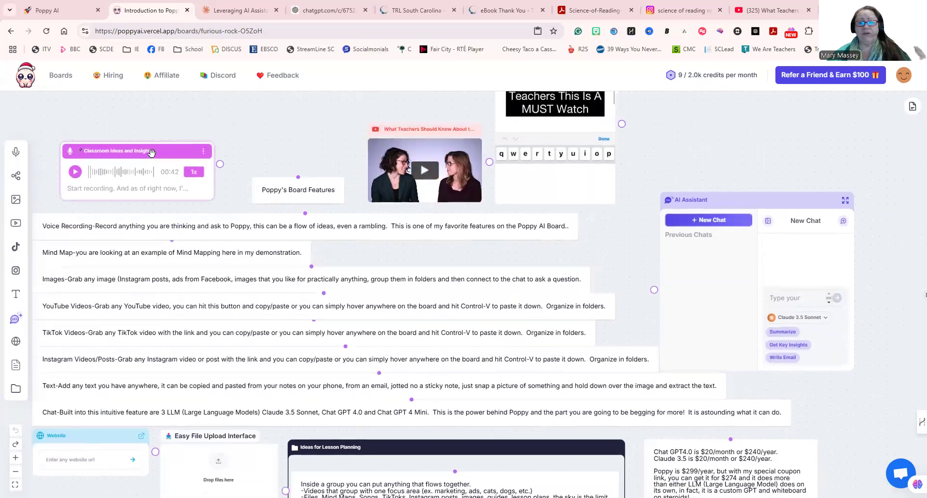
Step: Look over the whole board, including the media cards, feature list, AI Assistant chat, file upload image and lesson planning group
scroll(695, 134, up, 6)
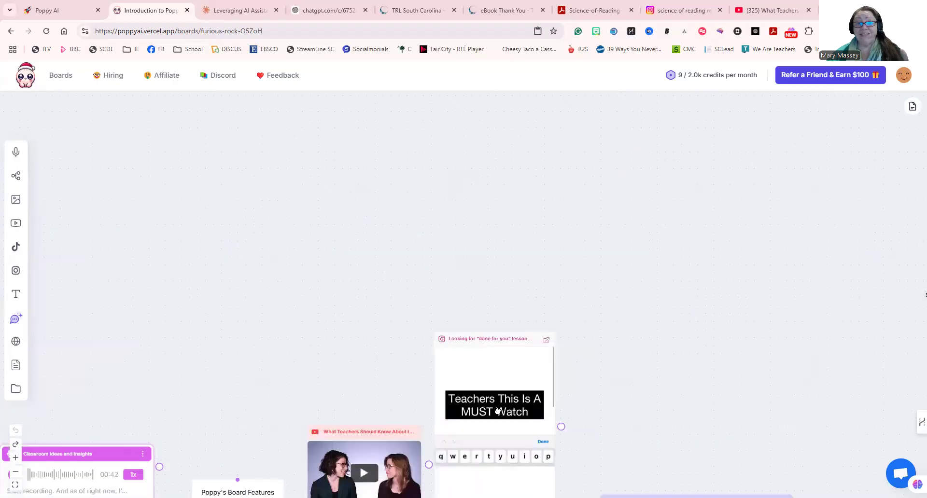
scroll(628, 134, down, 4)
scroll(591, 134, right, 6)
scroll(591, 134, down, 2)
scroll(651, 133, left, 5)
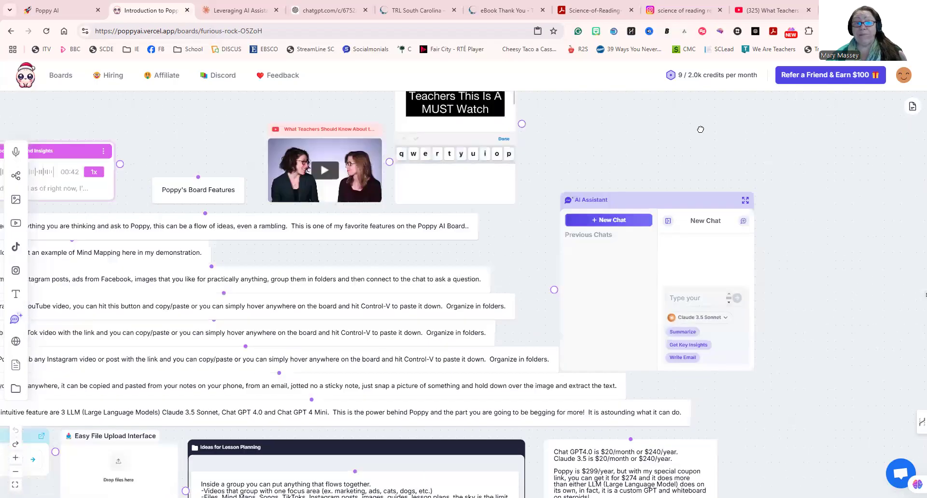
scroll(699, 128, left, 2)
scroll(699, 128, down, 2)
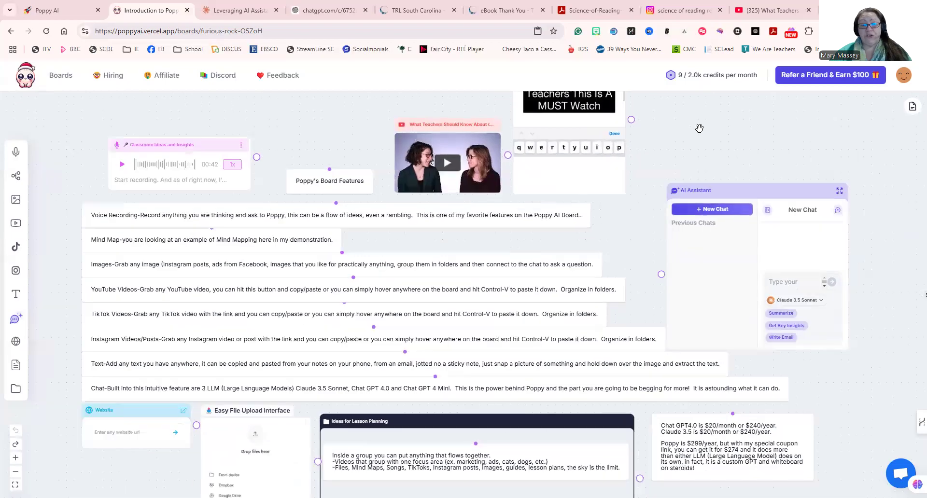
scroll(699, 128, down, 2)
scroll(698, 128, down, 2)
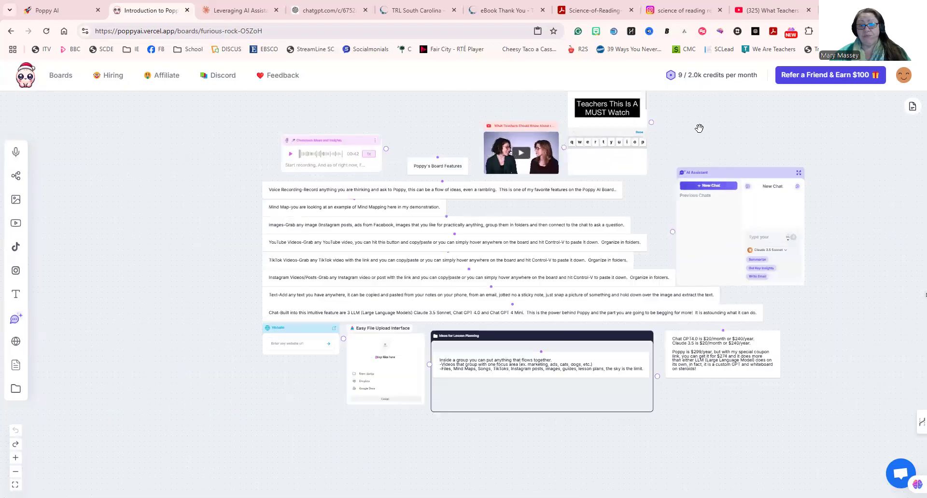
scroll(699, 128, down, 2)
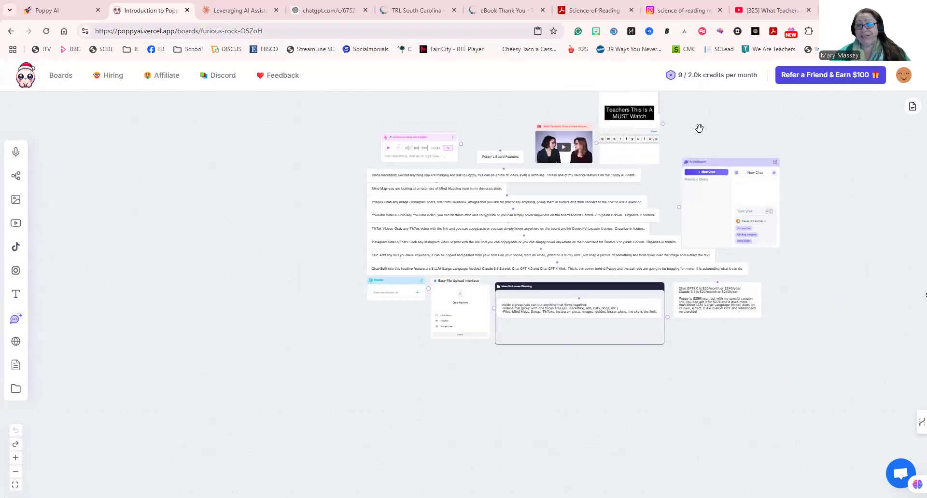
scroll(699, 128, down, 2)
scroll(699, 128, up, 2)
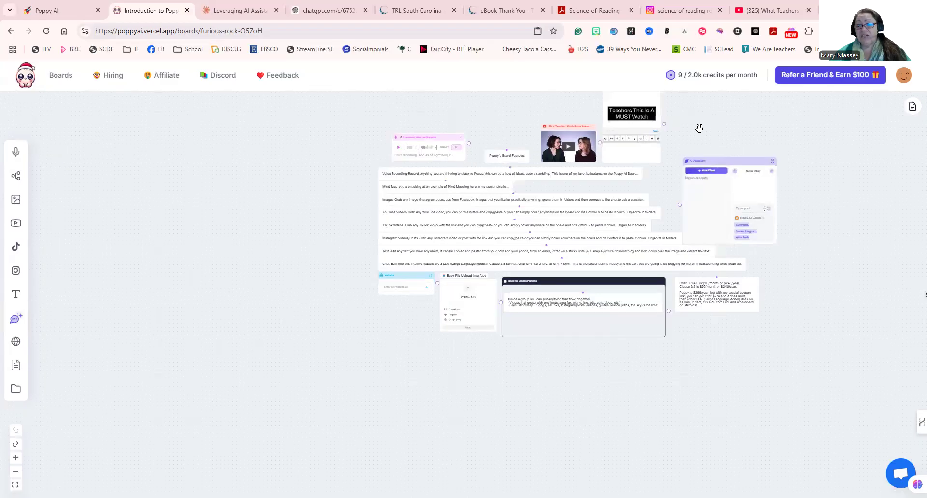
scroll(698, 128, up, 4)
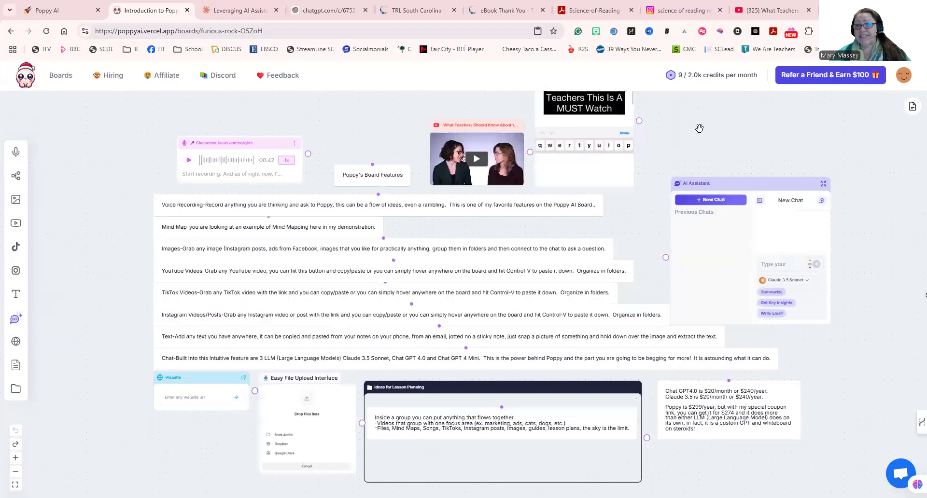
scroll(699, 128, up, 2)
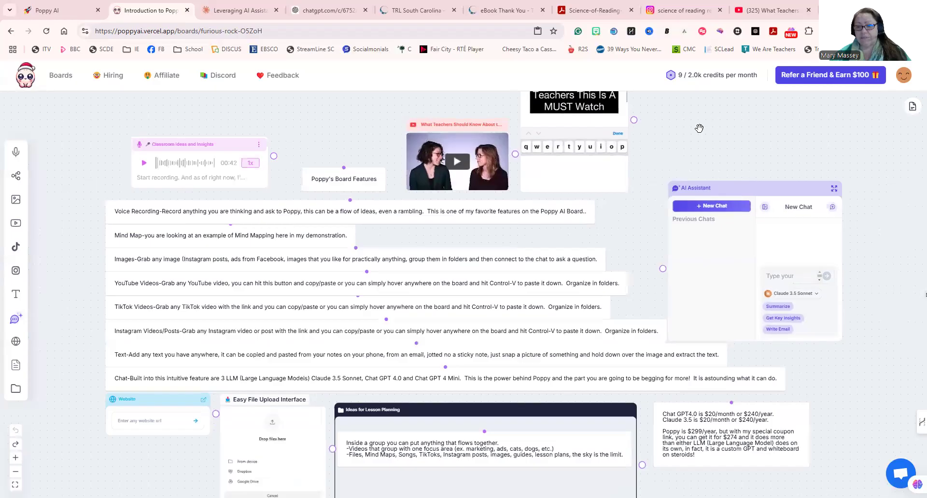
drag(587, 220, 578, 212)
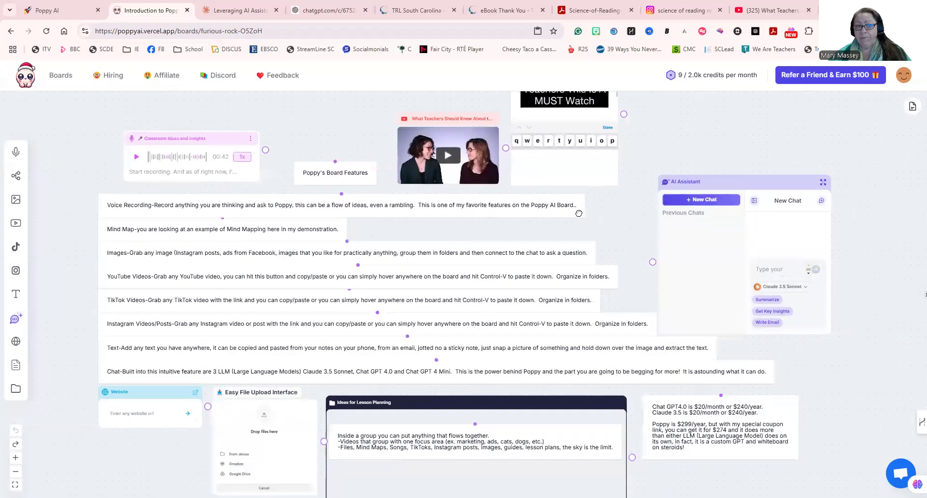
scroll(579, 213, right, 3)
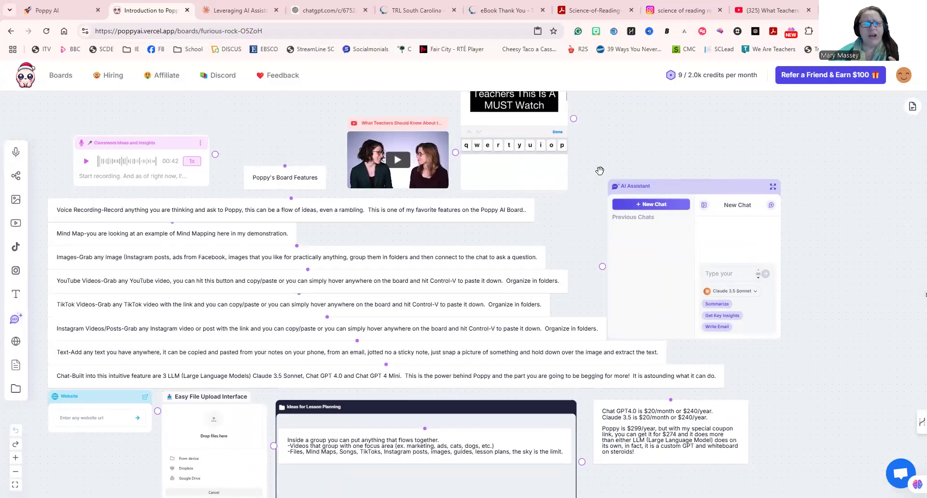
scroll(590, 171, right, 1)
scroll(590, 171, down, 2)
scroll(590, 171, right, 2)
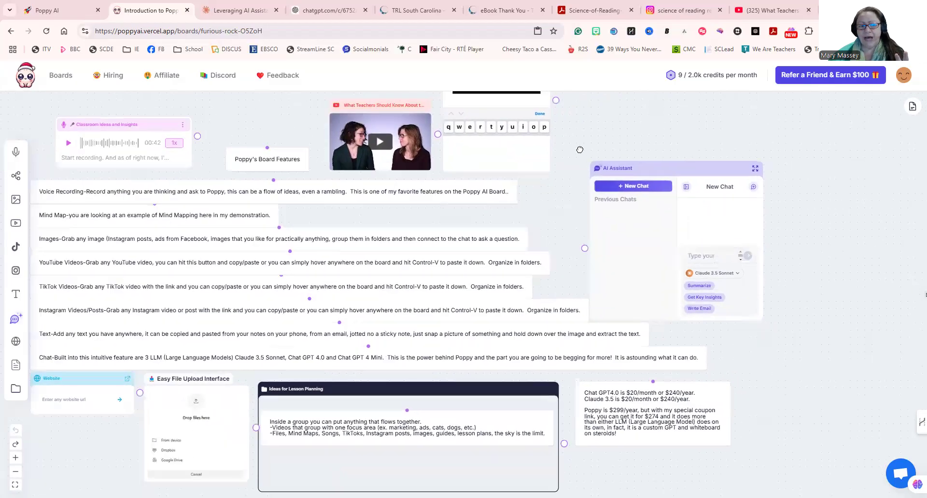
scroll(536, 261, down, 1)
scroll(535, 260, left, 1)
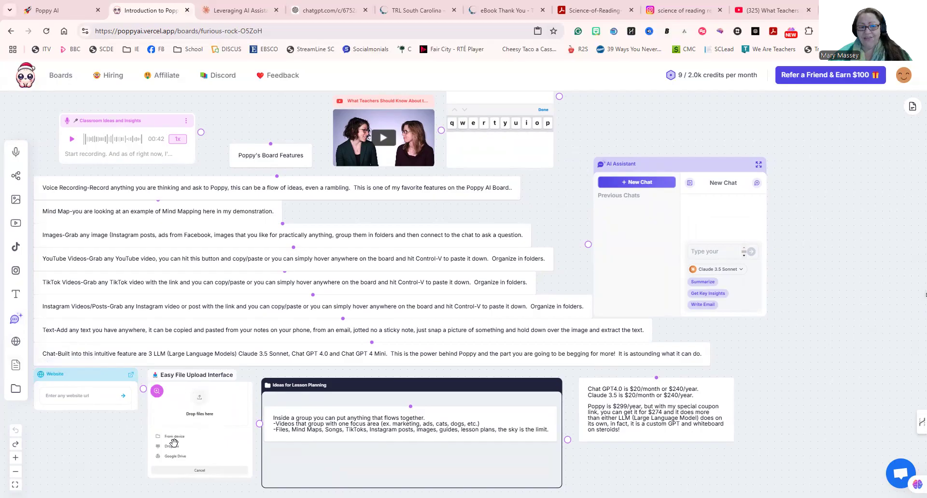
Step: Open the document upload dialog to view its file source options, and cancel it without uploading
click(15, 365)
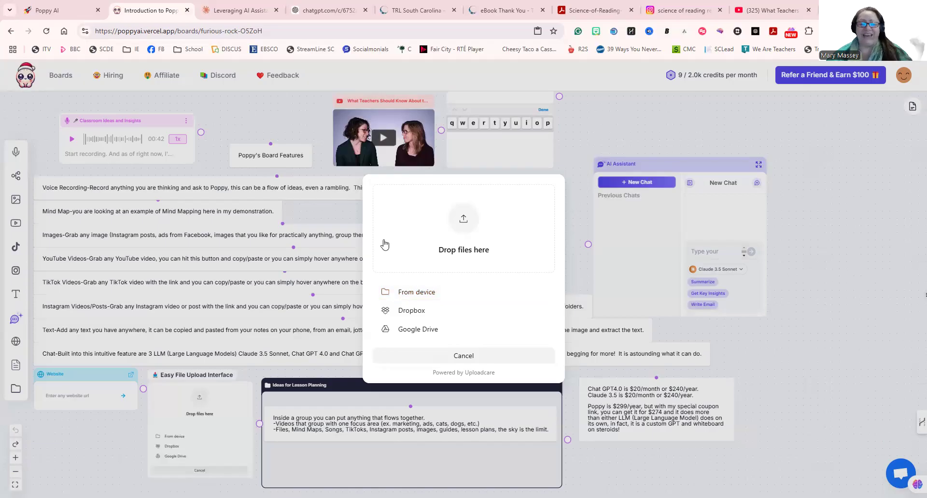
click(464, 357)
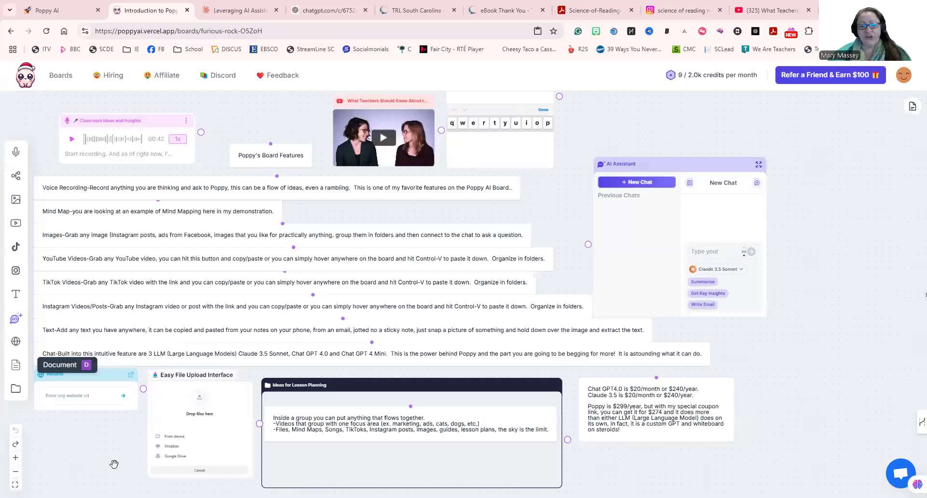